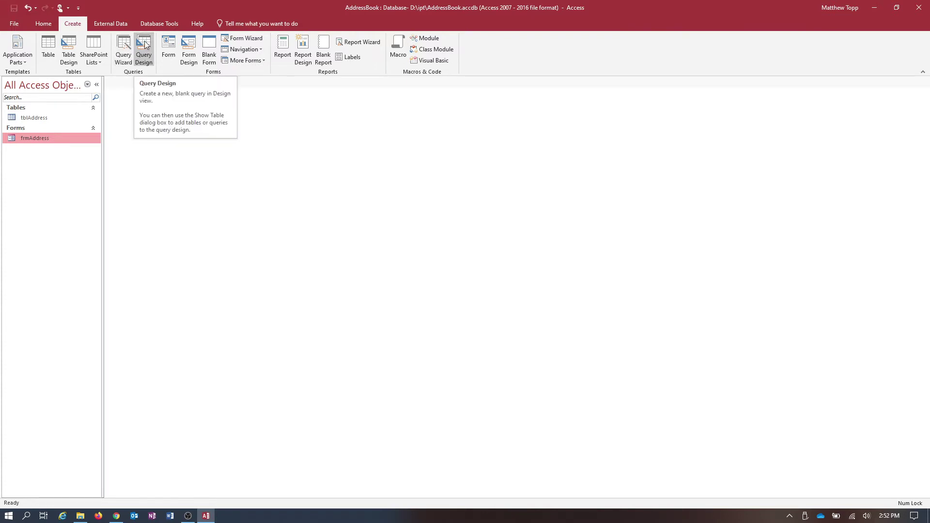
# Step: Create a new query in Design view based on tblAddress and enlarge the table's field list to show all fields
pyautogui.click(145, 45)
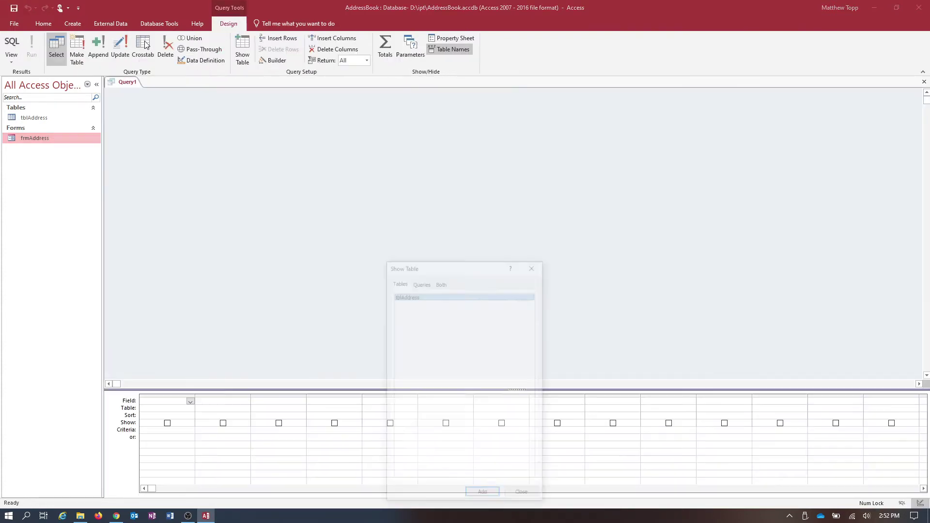
pyautogui.moveTo(431, 269); pyautogui.dragTo(405, 220)
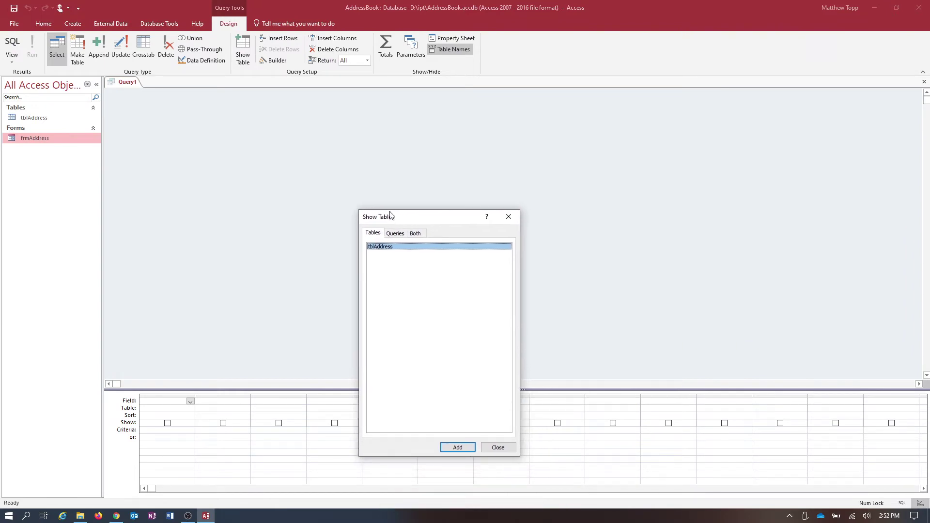
pyautogui.click(458, 448)
pyautogui.click(497, 448)
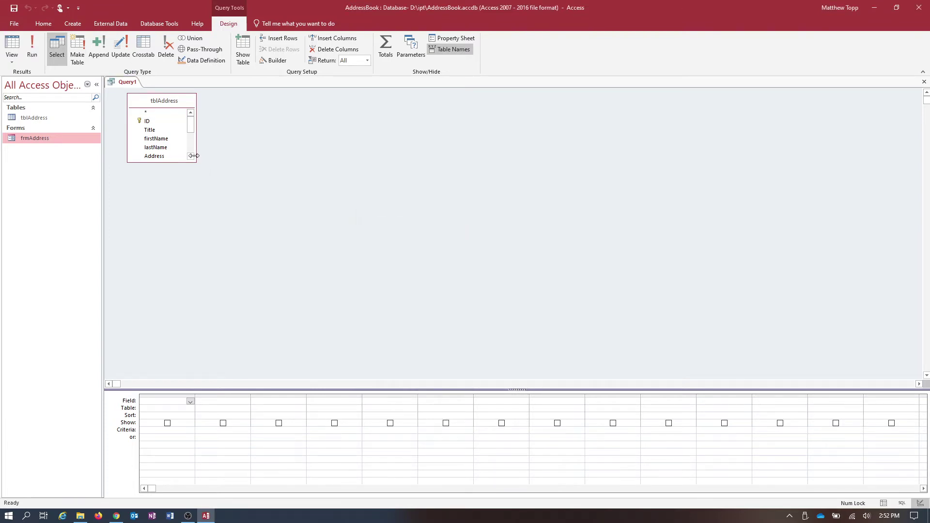
pyautogui.moveTo(197, 162); pyautogui.dragTo(271, 236)
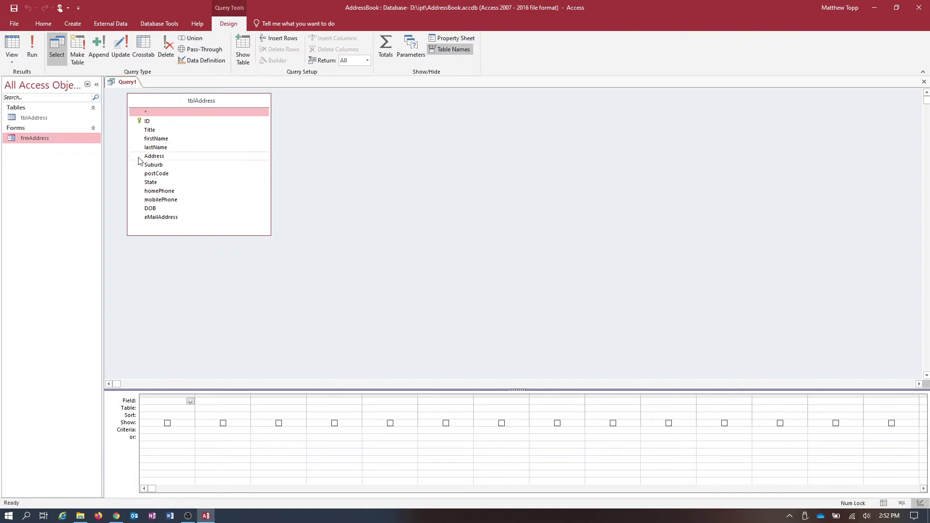
# Step: Add the Title, firstName, lastName, Suburb and eMailAddress fields from tblAddress to the query grid
pyautogui.doubleClick(151, 131)
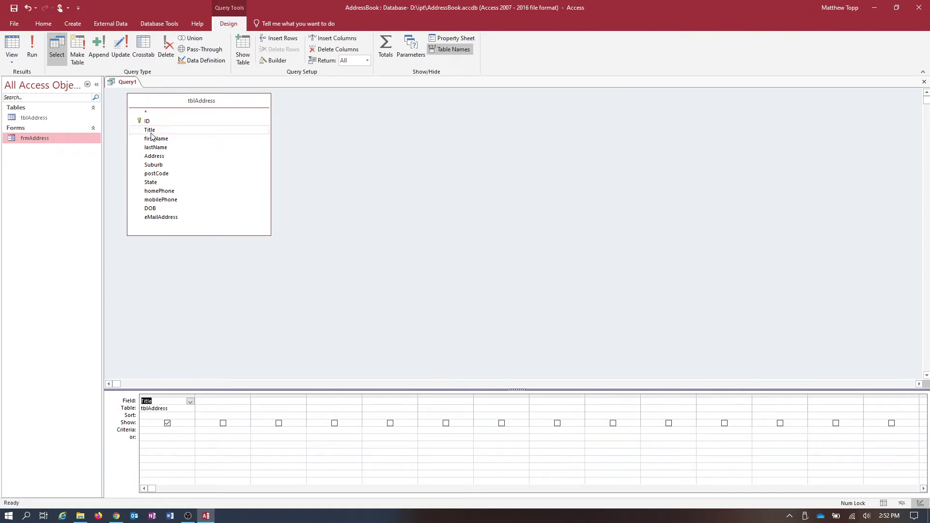
pyautogui.doubleClick(155, 139)
pyautogui.doubleClick(156, 148)
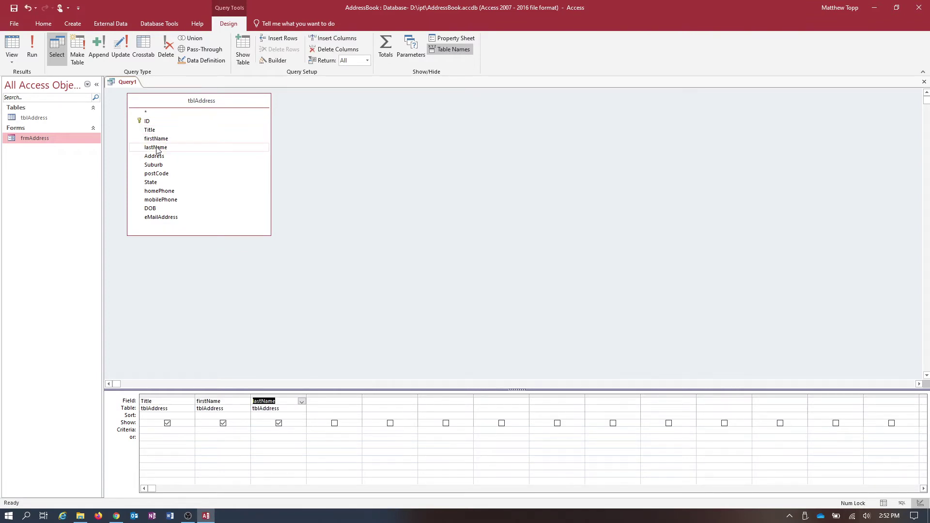
pyautogui.doubleClick(154, 165)
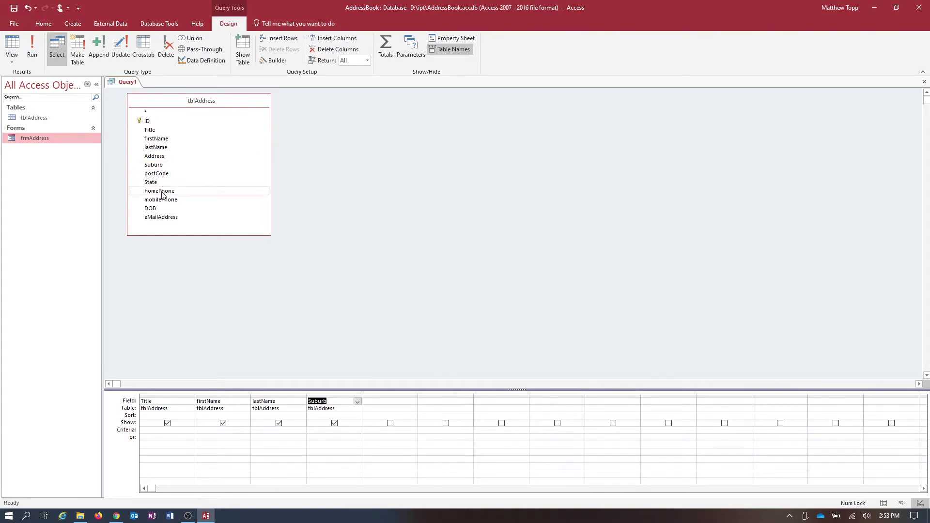
pyautogui.click(159, 221)
pyautogui.doubleClick(159, 217)
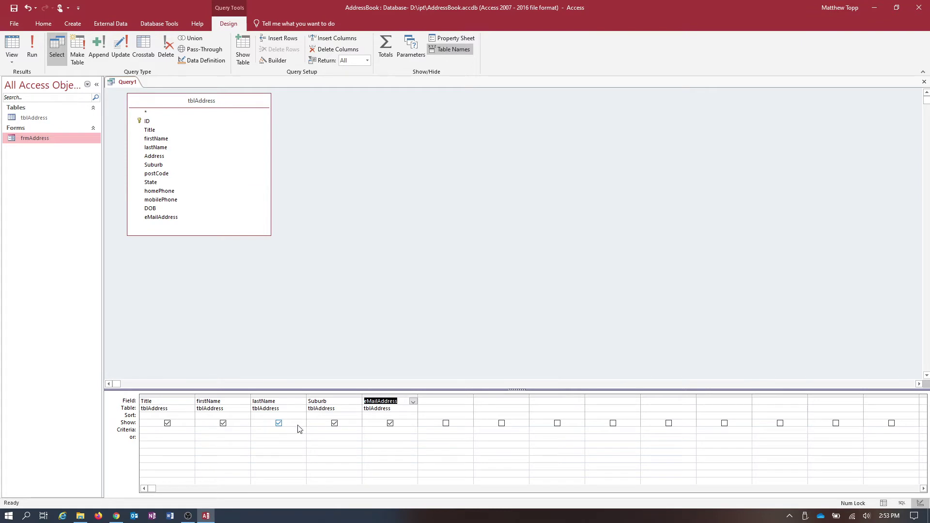
# Step: Set the Suburb criterion to Sydney, then run the query to check its records and return to its design
pyautogui.click(313, 432)
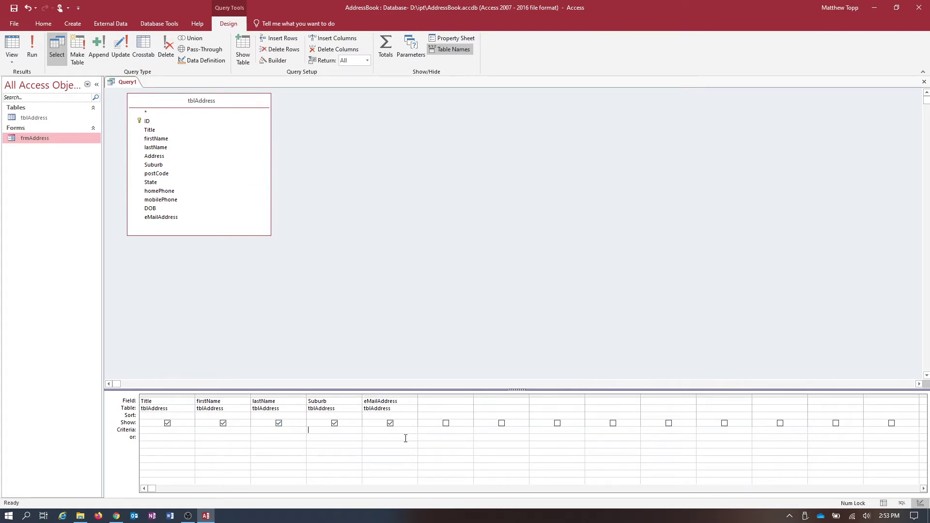
pyautogui.write('Syndety')
pyautogui.press('BackSpace')
pyautogui.write('dney')
pyautogui.click(30, 42)
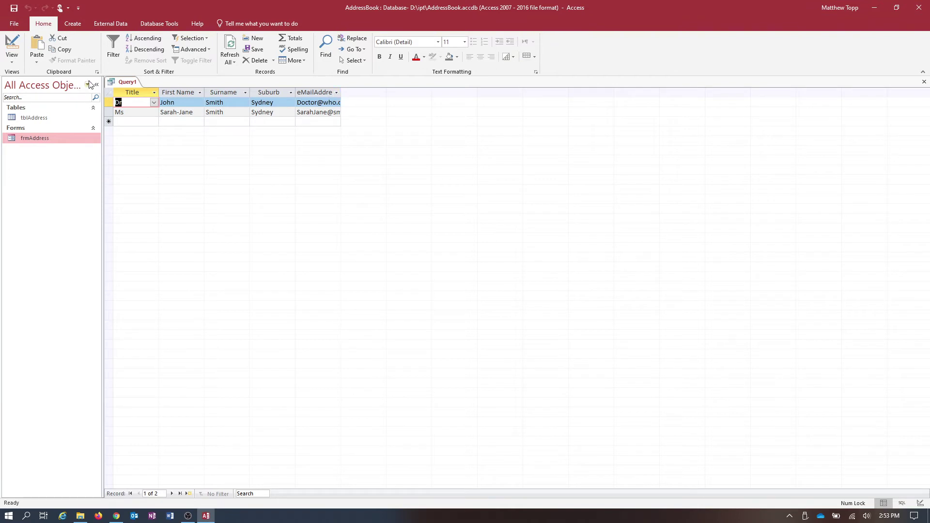
pyautogui.click(9, 43)
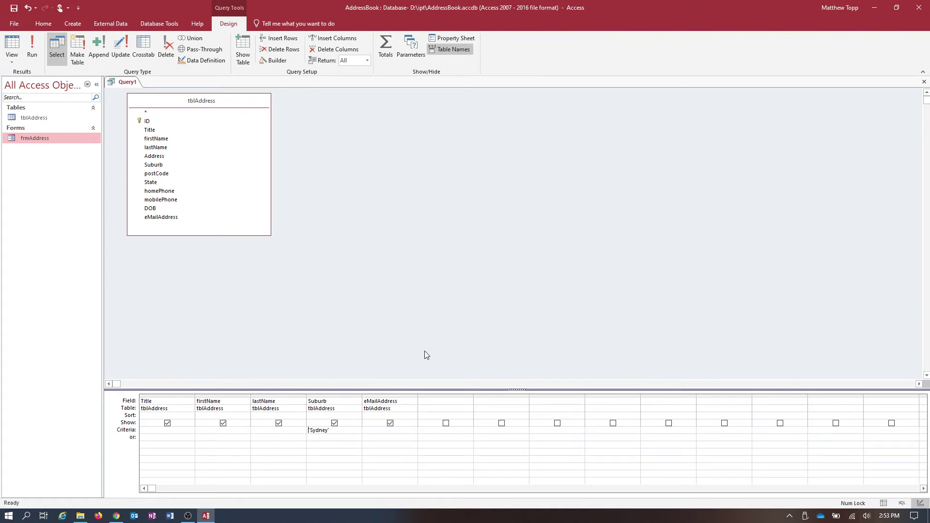
# Step: Save the query as qrySydney and close it
pyautogui.click(11, 10)
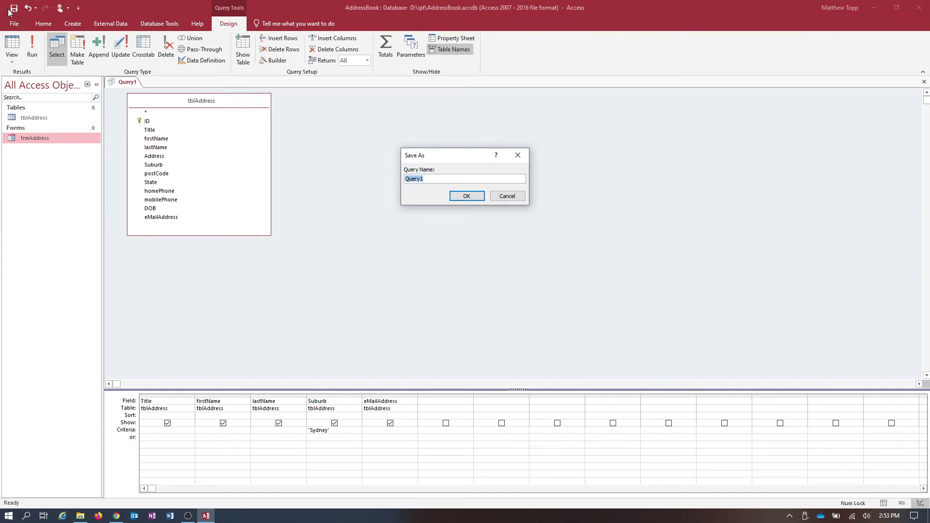
pyautogui.write('qrySynd')
pyautogui.press('BackSpace')
pyautogui.write('ne')
pyautogui.click(464, 197)
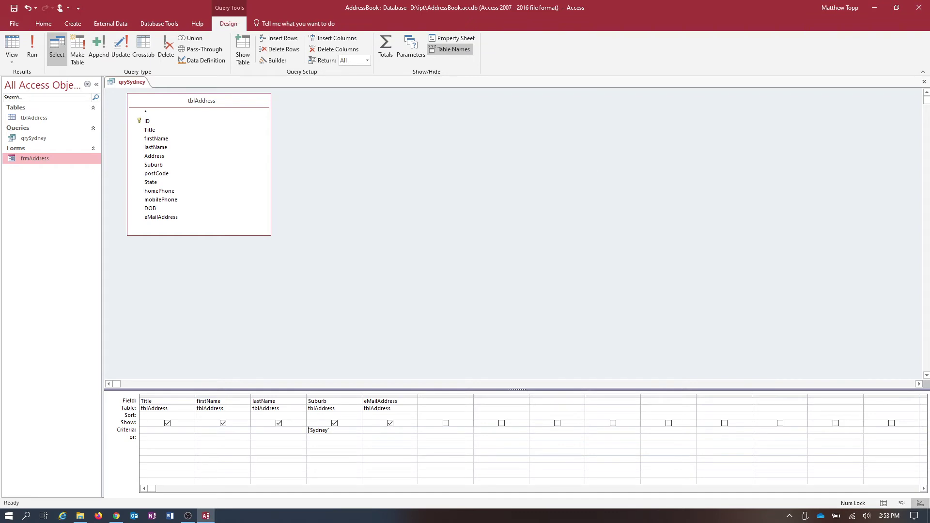
pyautogui.click(923, 81)
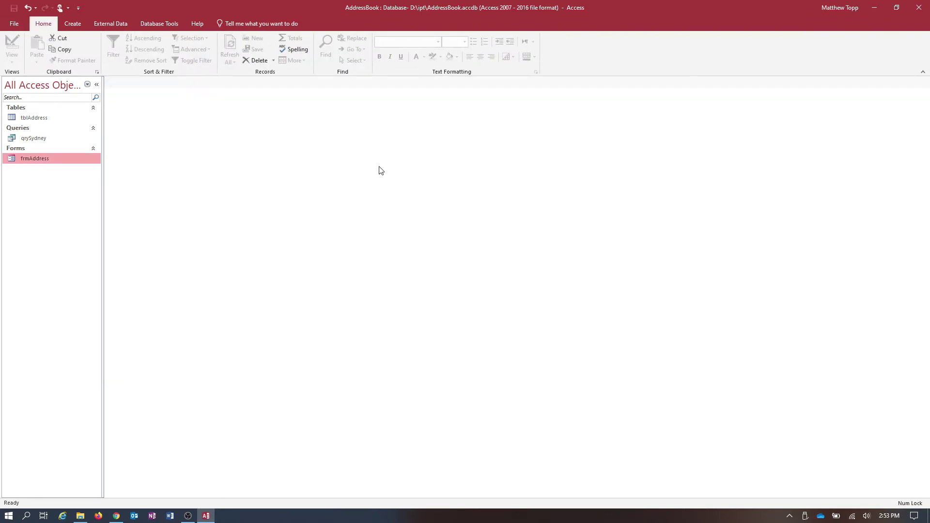
# Step: Create a second query in Design view based on tblAddress and enlarge the table's field list to show all fields
pyautogui.click(30, 118)
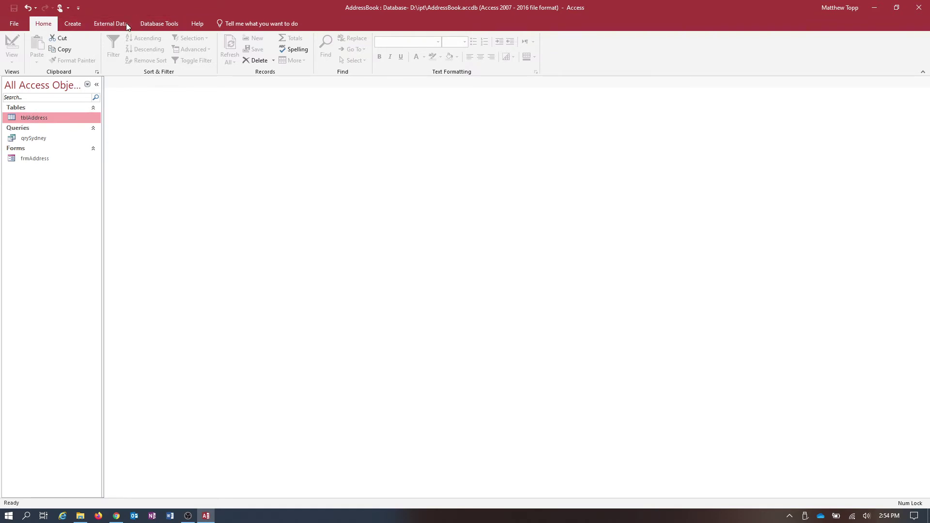
pyautogui.click(72, 24)
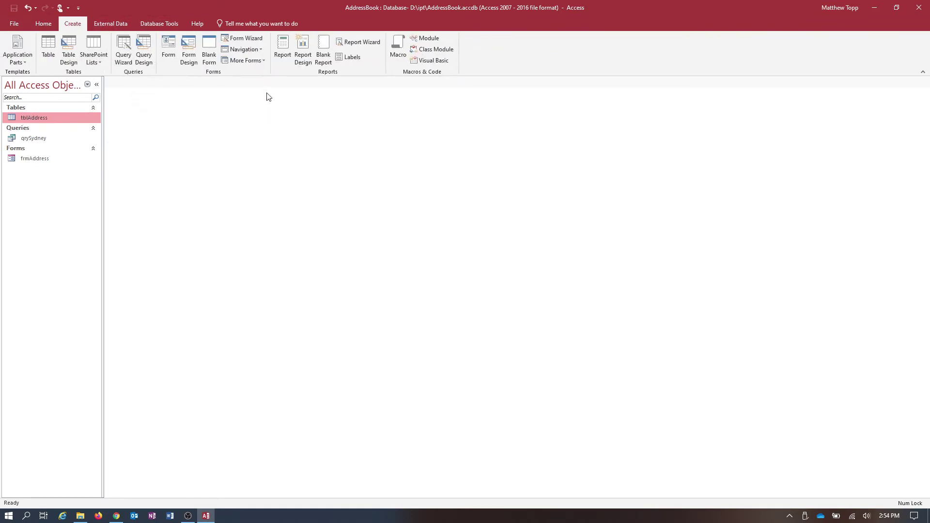
pyautogui.click(145, 50)
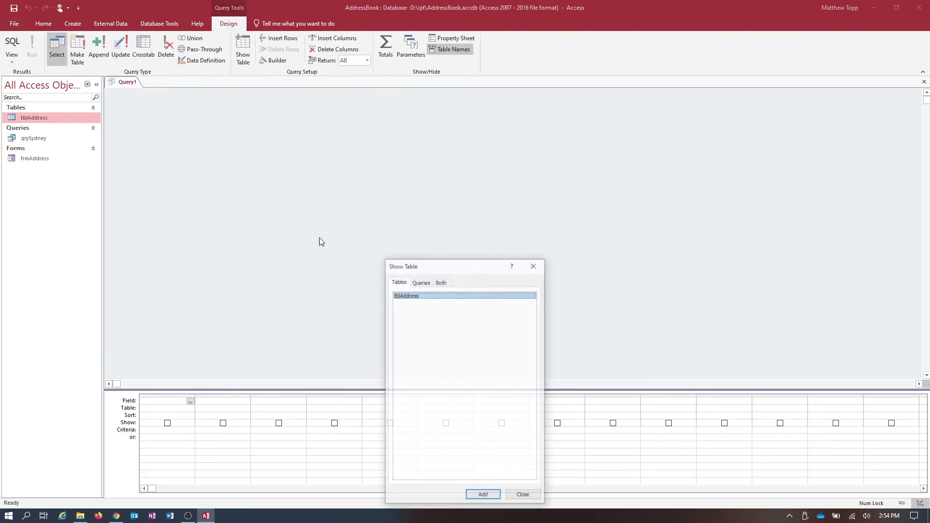
pyautogui.click(485, 496)
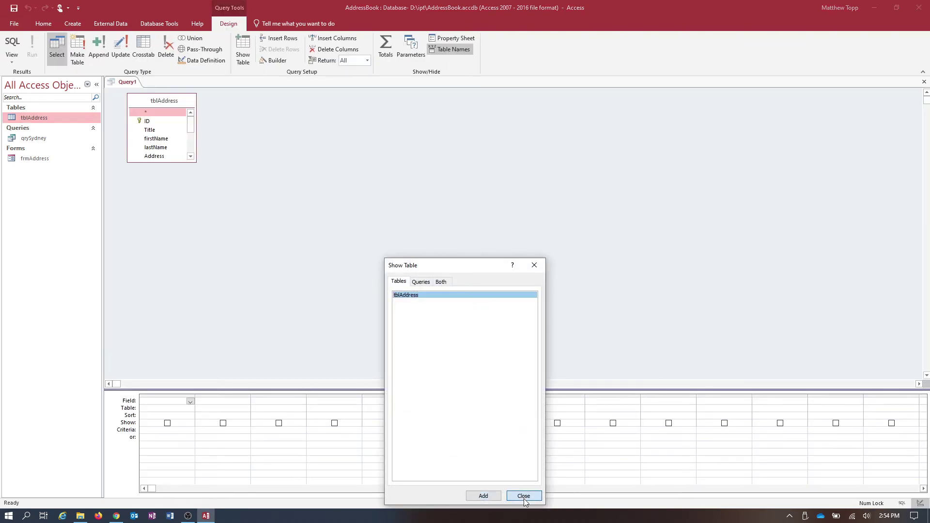
pyautogui.click(524, 497)
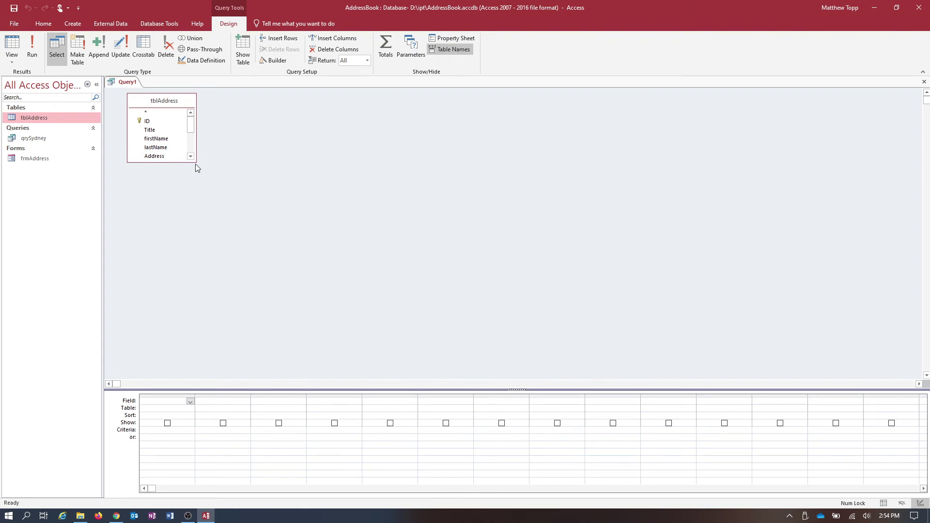
pyautogui.moveTo(196, 163); pyautogui.dragTo(265, 251)
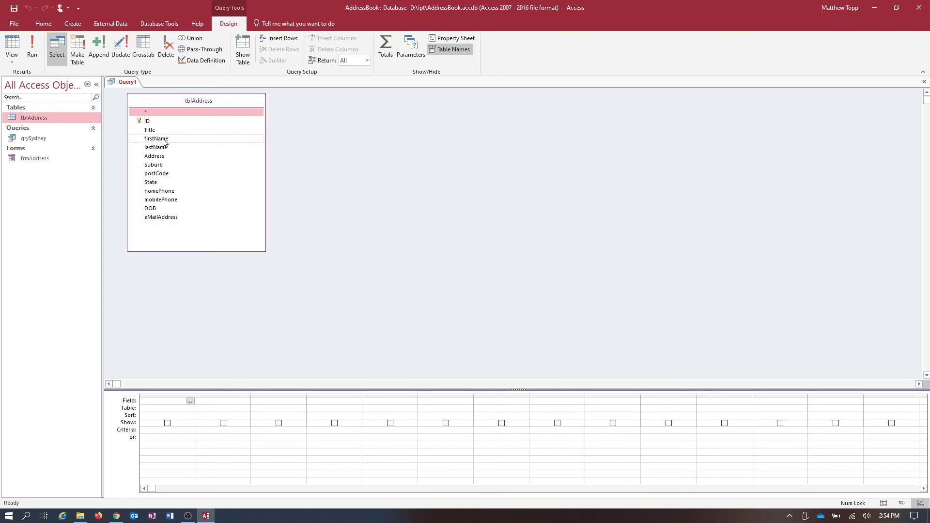
# Step: Add Title, firstName, lastName, Suburb and eMailAddress from tblAddress to the second query's grid
pyautogui.click(157, 130)
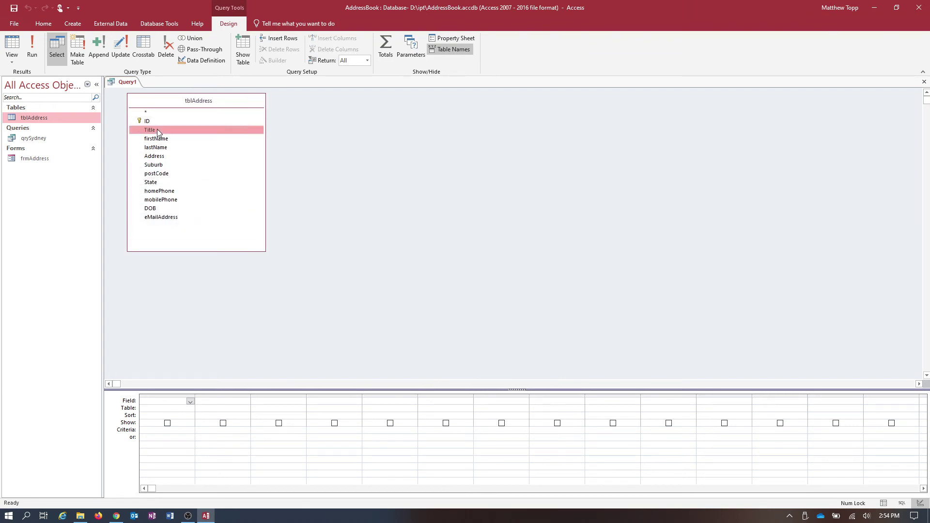
pyautogui.doubleClick(156, 129)
pyautogui.doubleClick(156, 138)
pyautogui.doubleClick(158, 148)
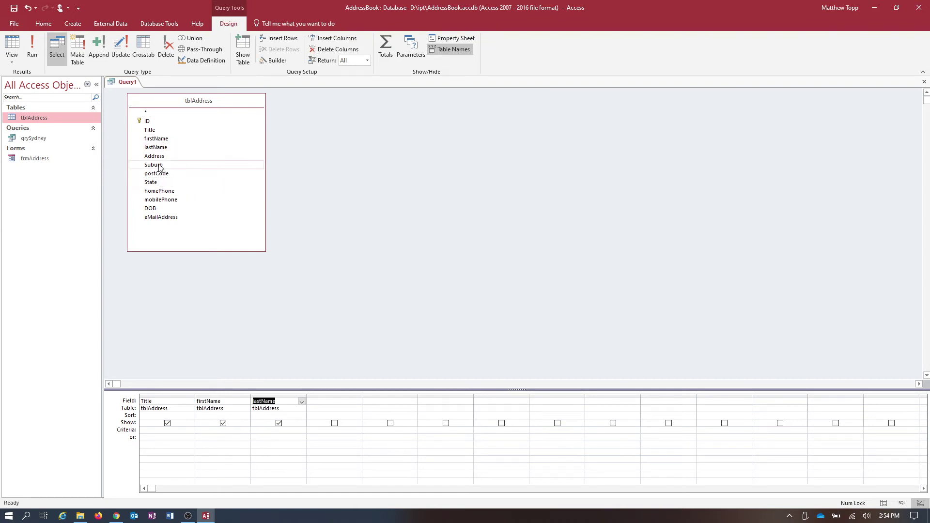
pyautogui.doubleClick(154, 164)
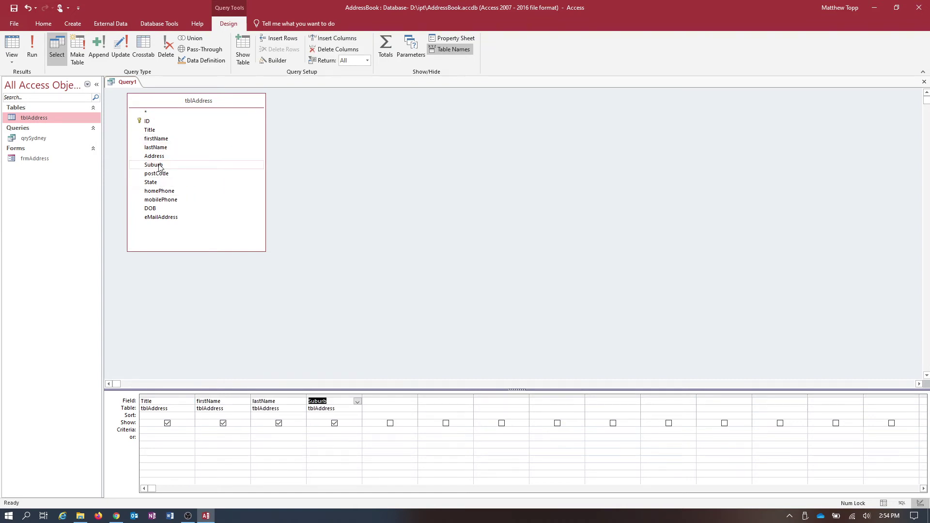
pyautogui.doubleClick(159, 217)
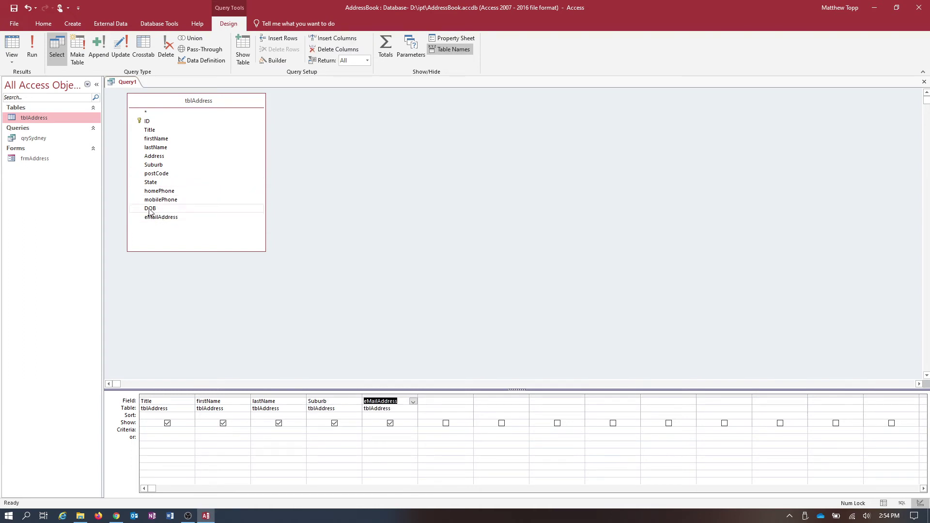
# Step: Set the Suburb criterion to the parameter prompt [Enter Suburb] and save the query as qrySearchSuburb
pyautogui.click(316, 431)
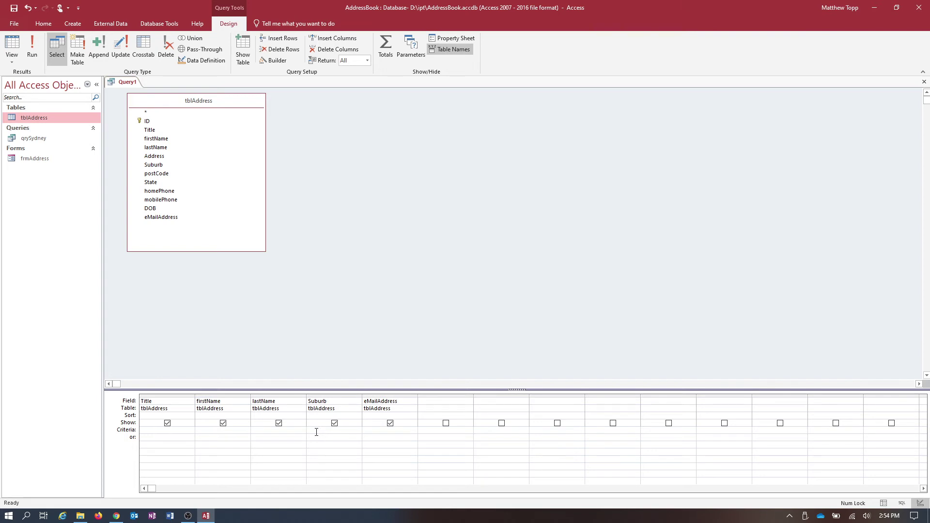
pyautogui.write('[Enter Suburb')
pyautogui.click(14, 8)
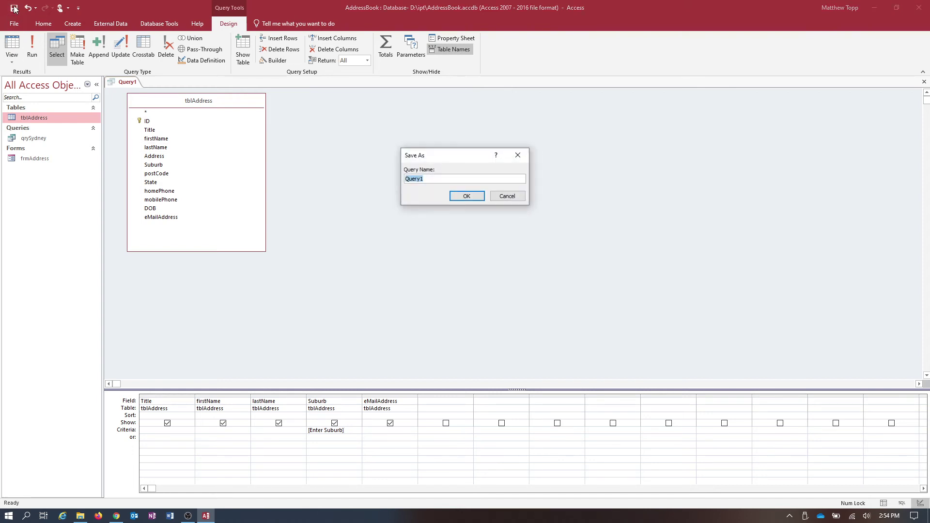
pyautogui.write('qrySearchSuburb')
pyautogui.click(458, 195)
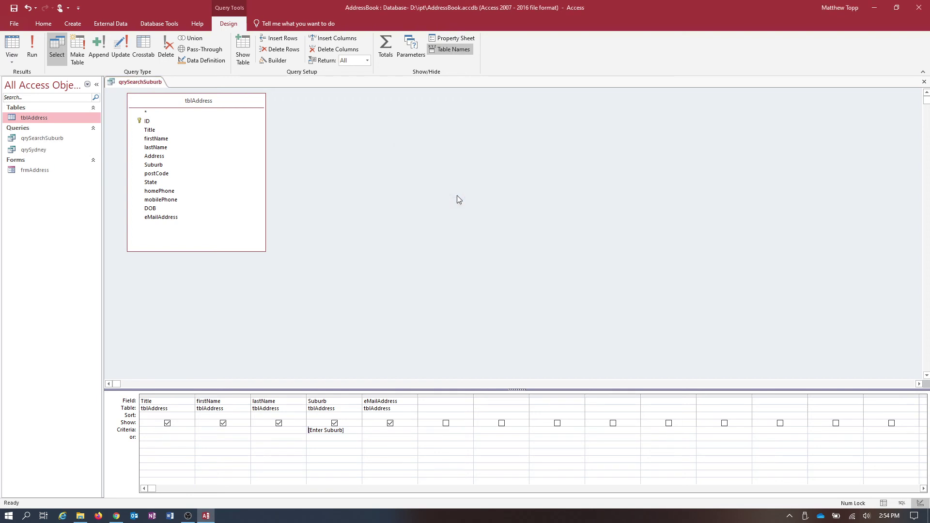
# Step: Run qrySearchSuburb with St Marys as the suburb, review the matching records and close the query
pyautogui.click(31, 45)
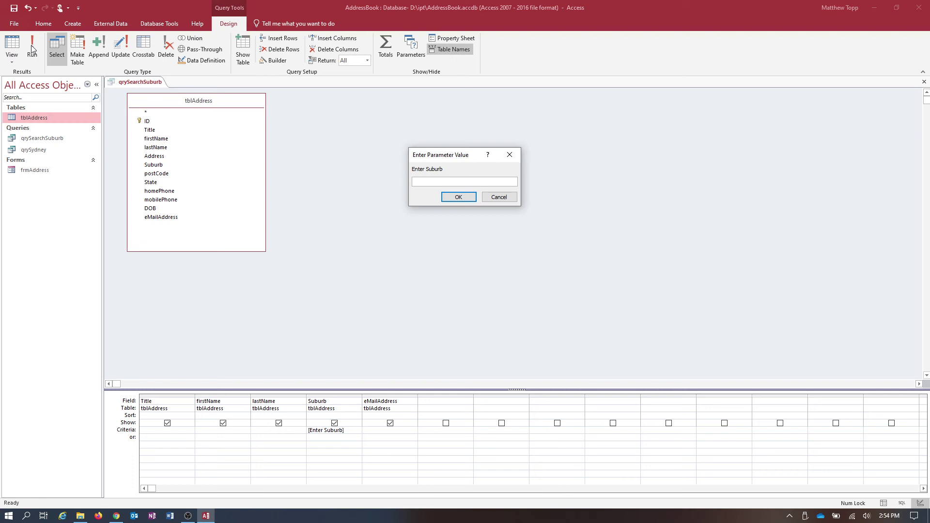
pyautogui.write('St Marys')
pyautogui.click(457, 198)
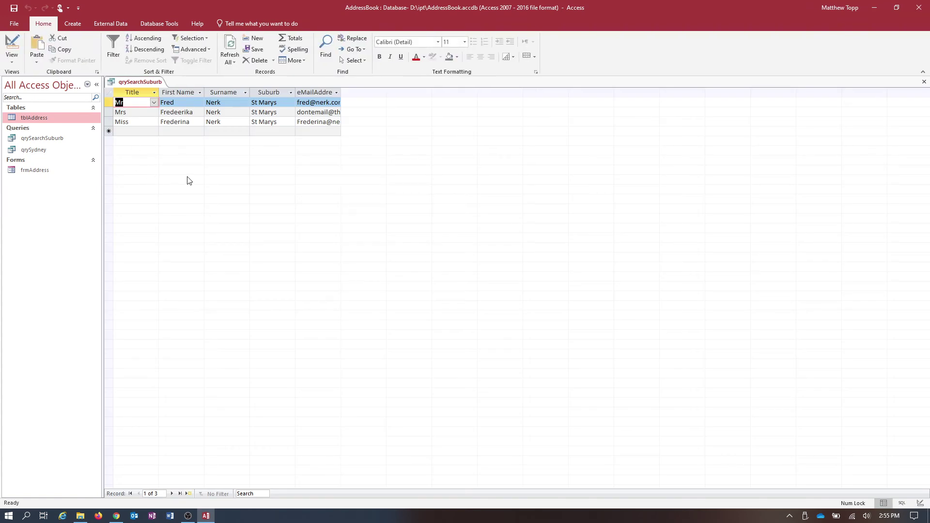
pyautogui.click(923, 84)
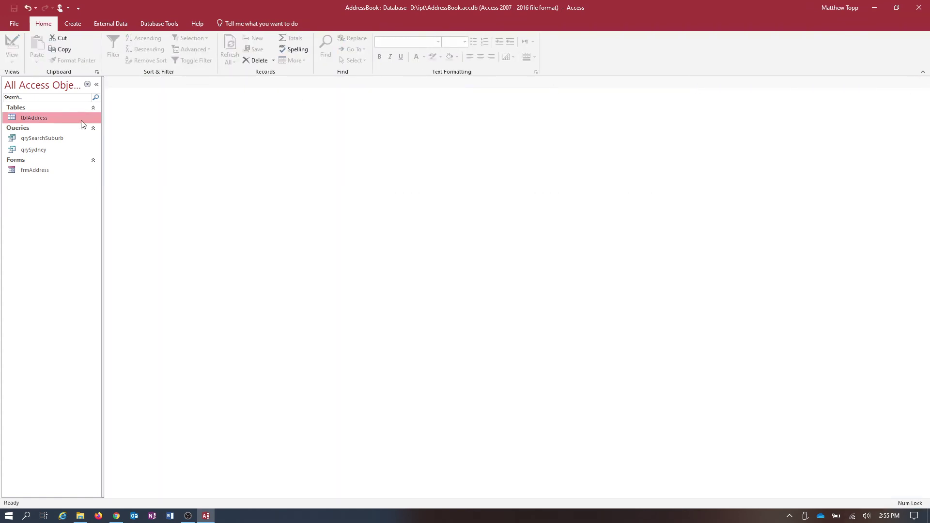
# Step: Open qrySearchSuburb again with Sydney as the suburb, review the matching records and close it
pyautogui.doubleClick(41, 139)
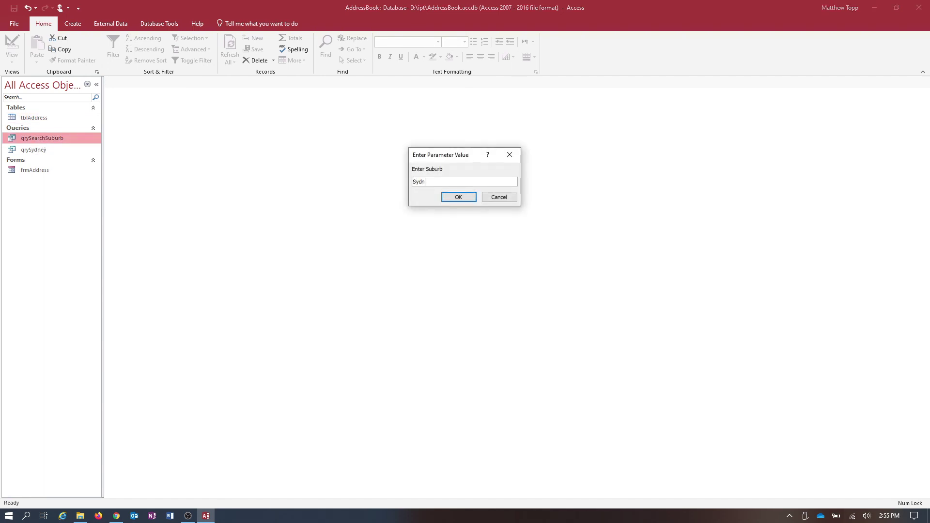
pyautogui.press('Return')
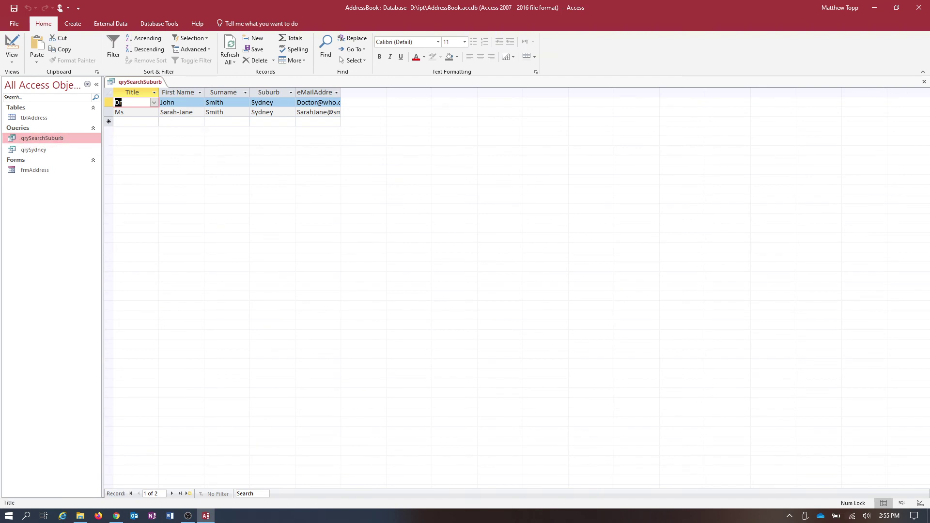
pyautogui.click(924, 83)
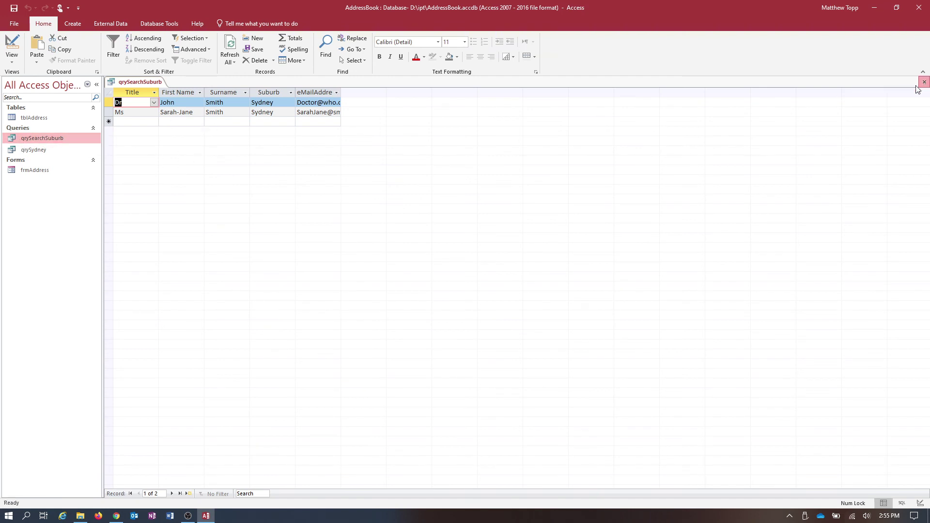
# Step: Open qrySearchSuburb in Design view, examine the parameter criterion of the Suburb field and close the query
pyautogui.rightClick(41, 140)
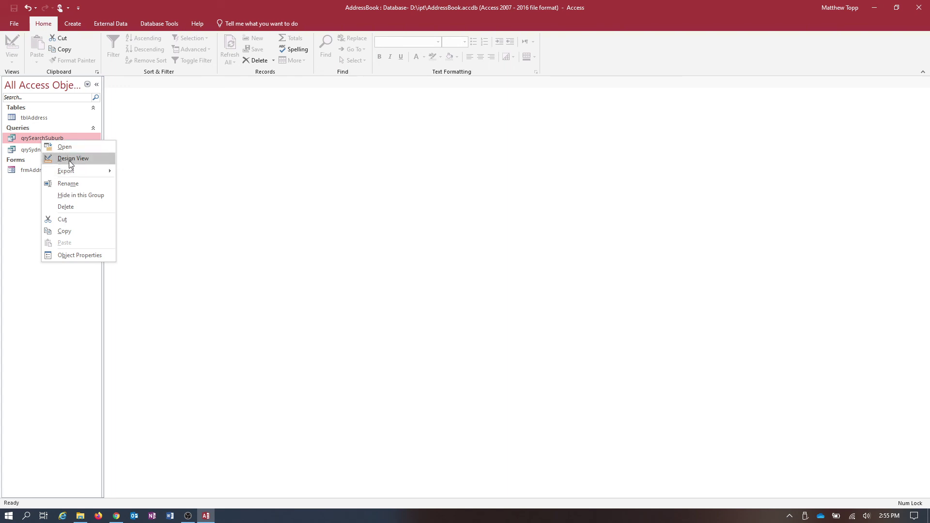
pyautogui.click(72, 159)
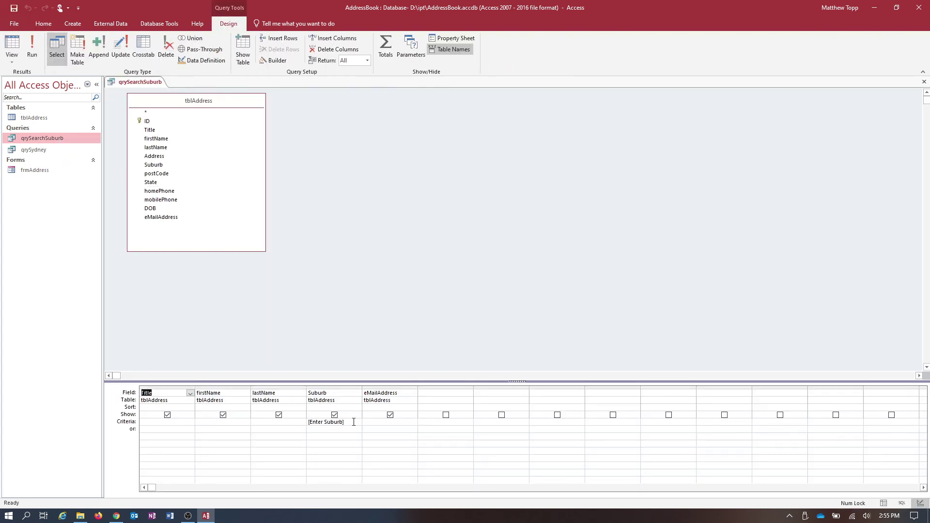
pyautogui.click(354, 422)
pyautogui.click(924, 82)
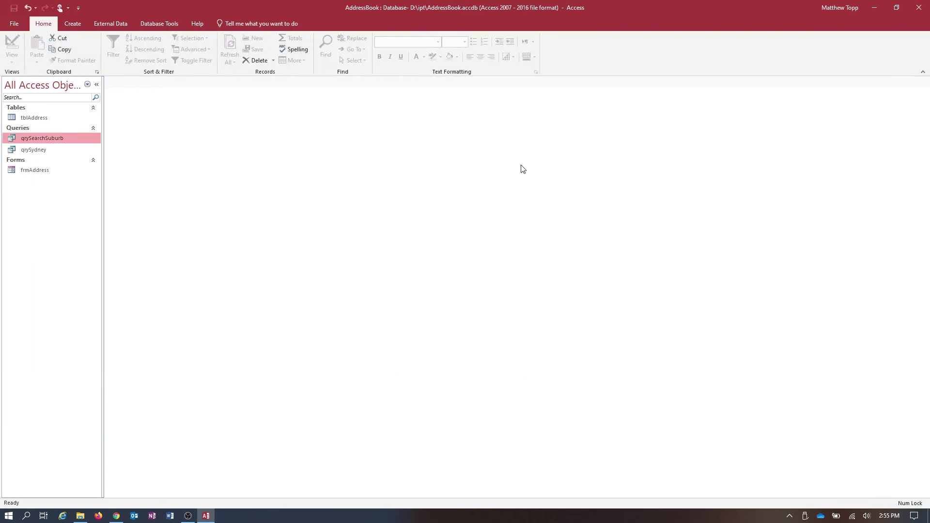